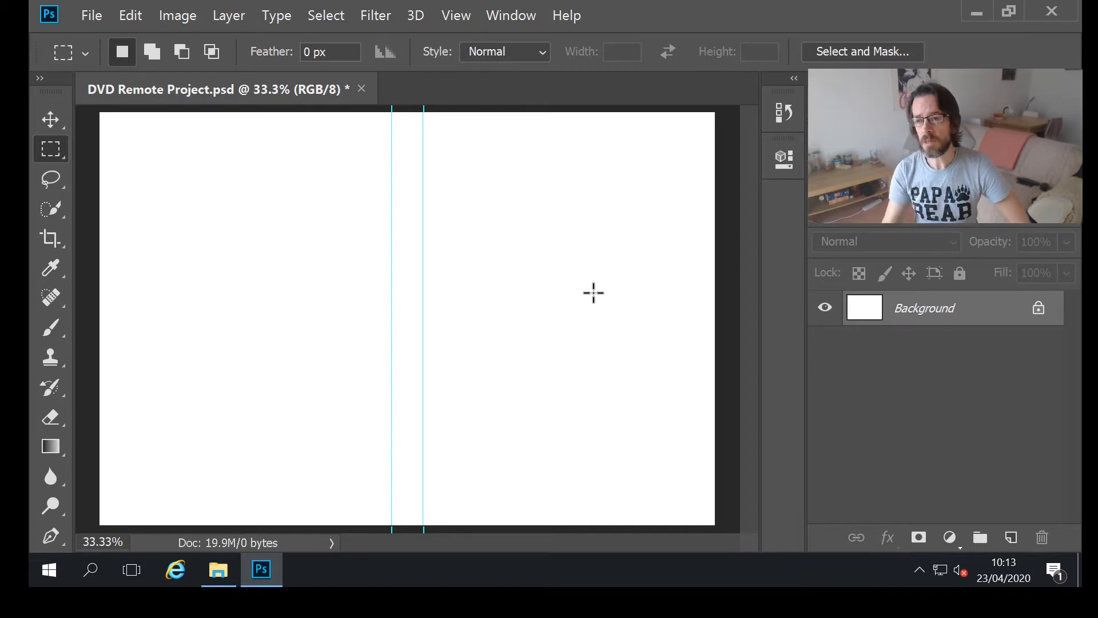
- Place the photo 20140504_110027 from the file folder into the DVD Remote Project document as a new layer
left_click(1006, 11)
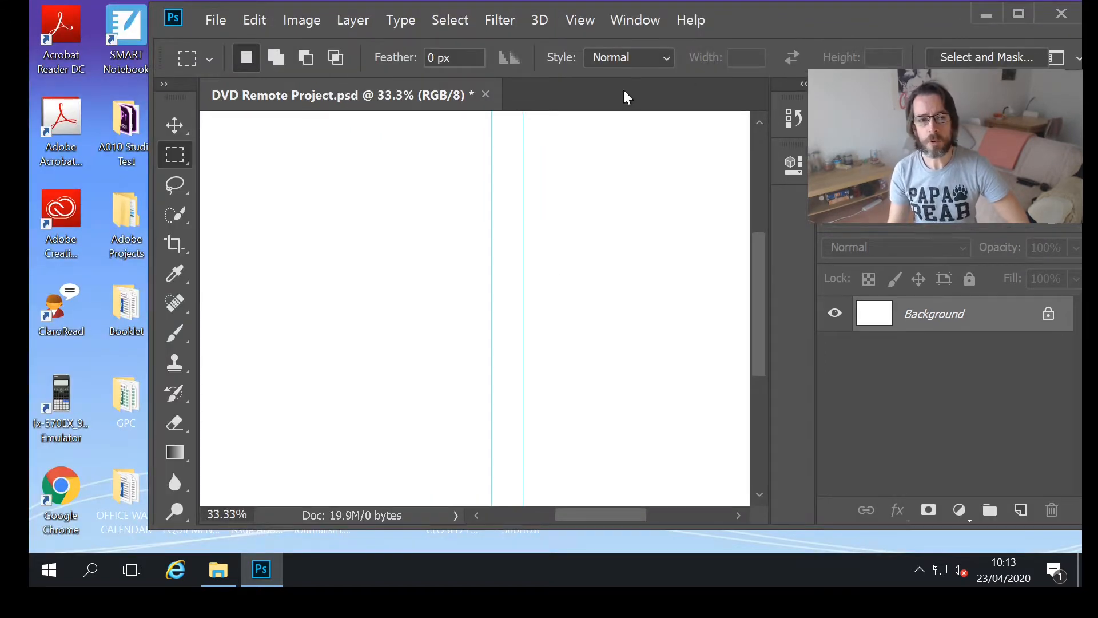
left_click(215, 574)
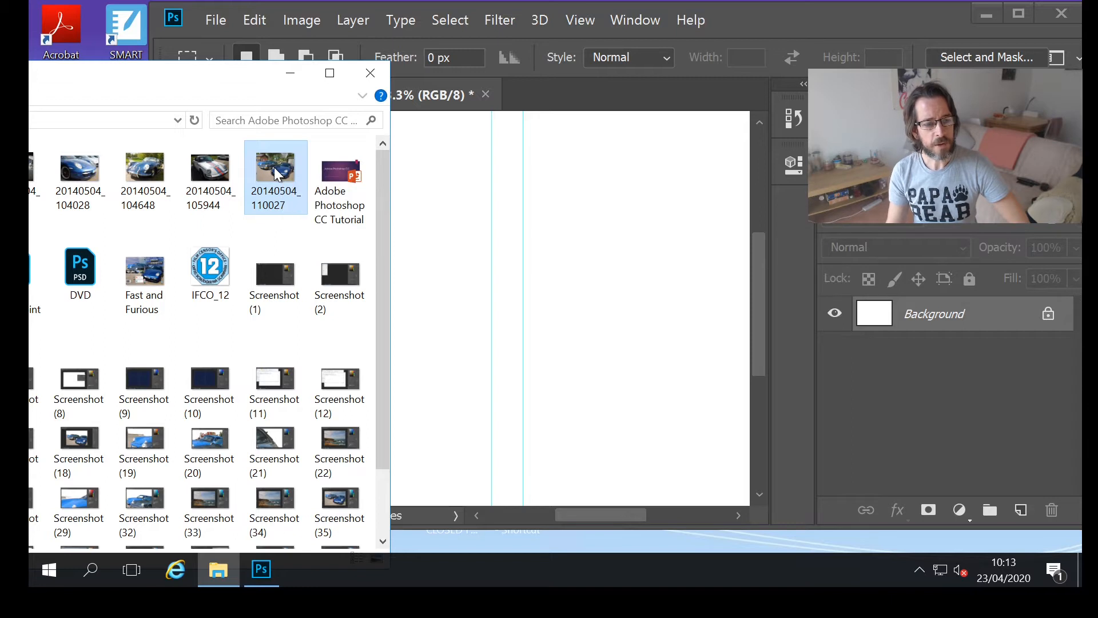
left_click_drag(274, 167, 501, 276)
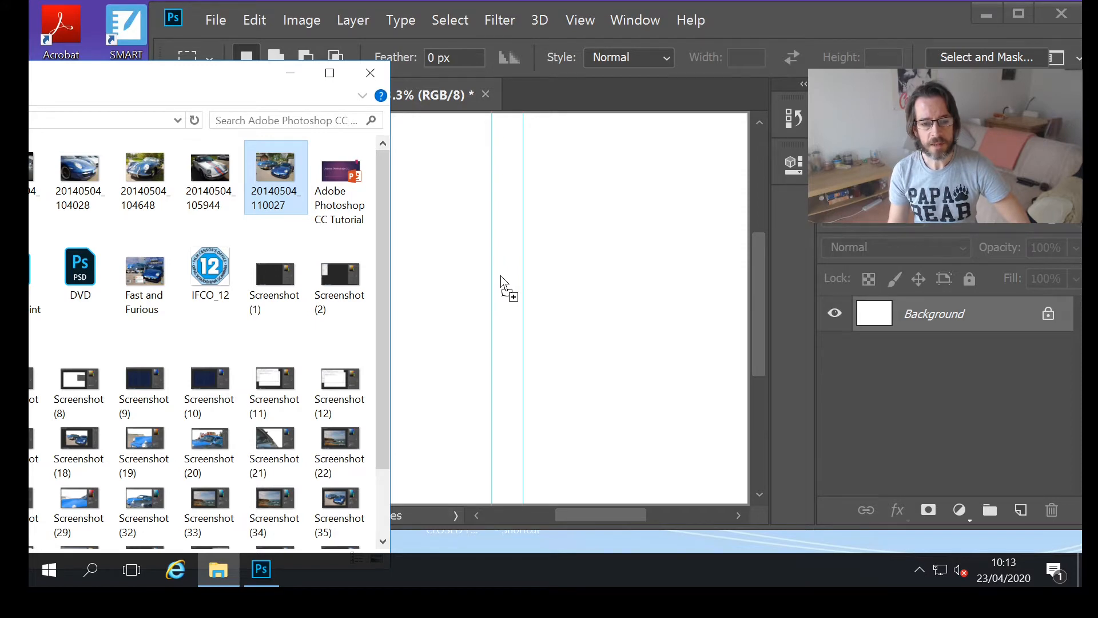
left_click_drag(501, 276, 501, 276)
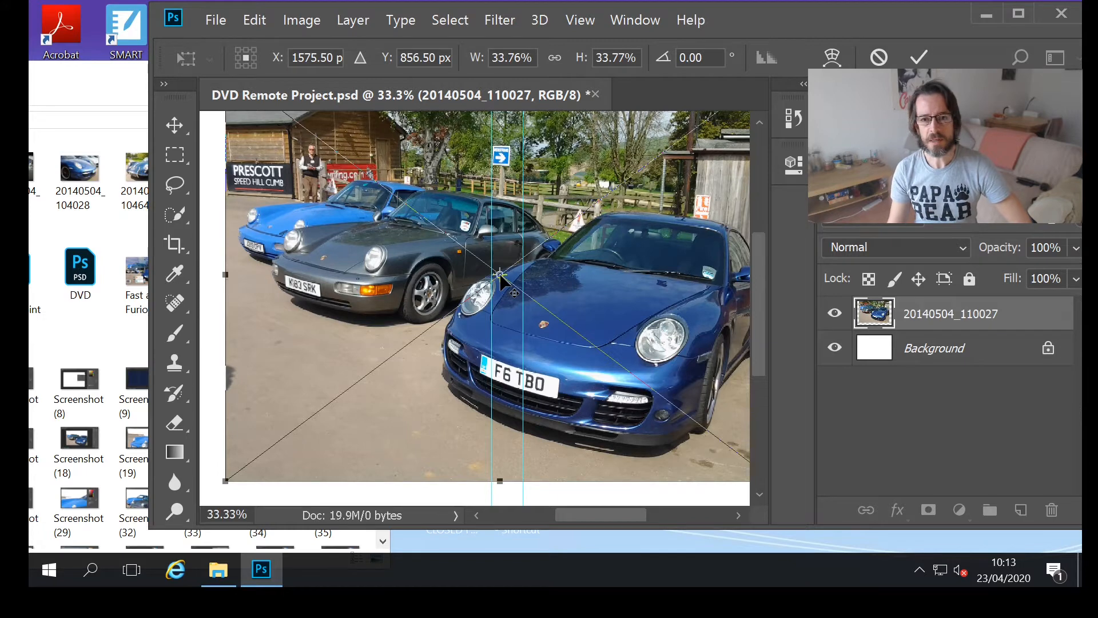
left_click(1017, 13)
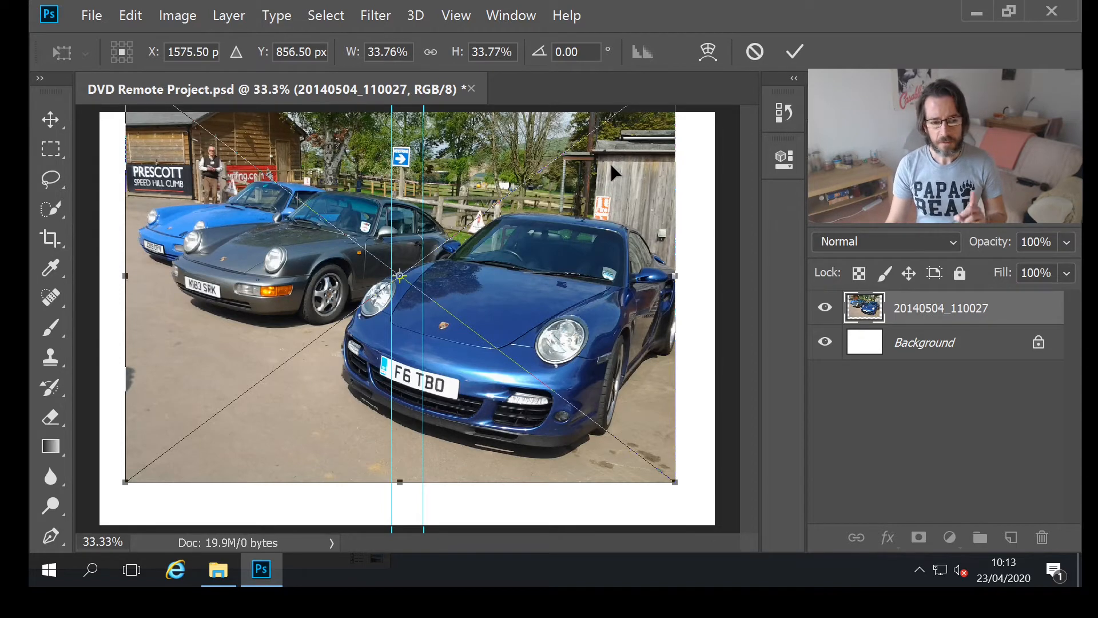
left_click(792, 52)
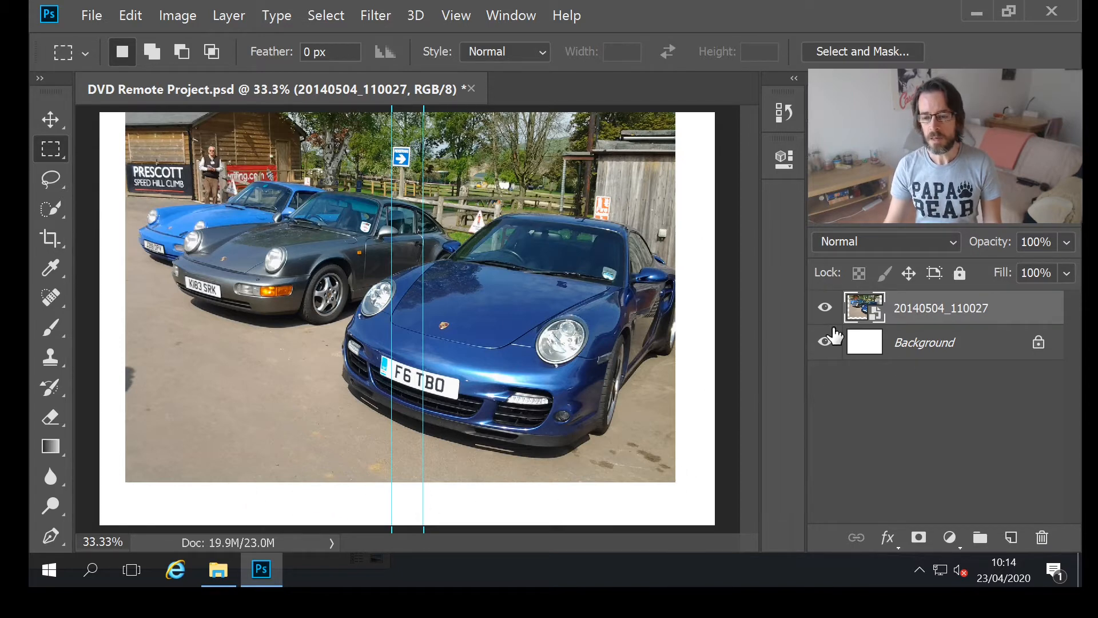
- Hide and show the 20140504_110027 and Background layers one at a time to examine what each contributes to the image
left_click(825, 312)
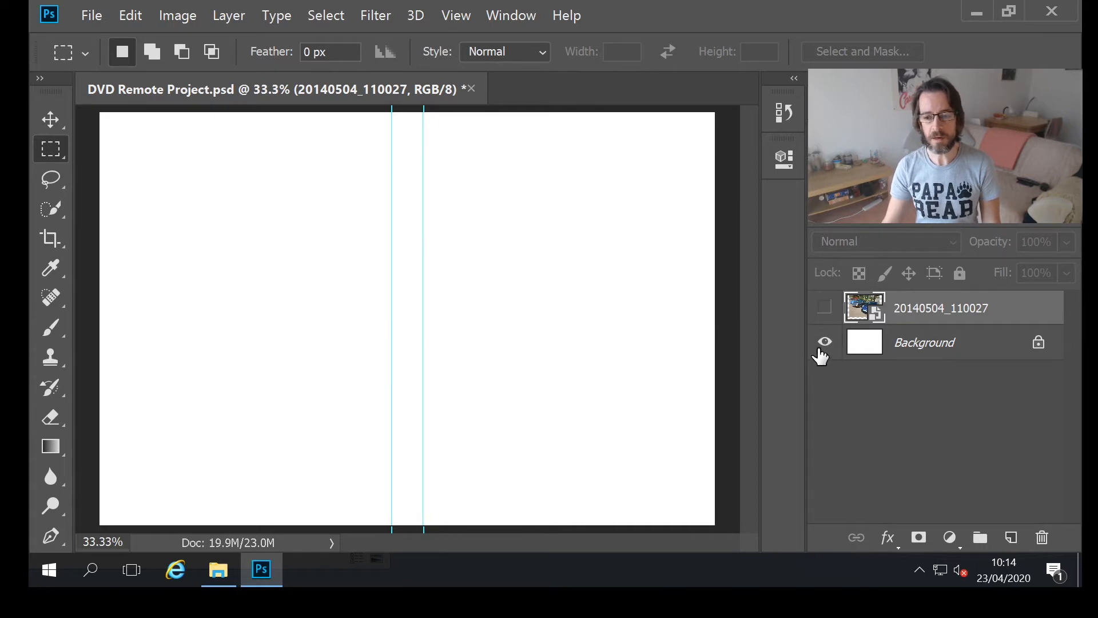
left_click(825, 310)
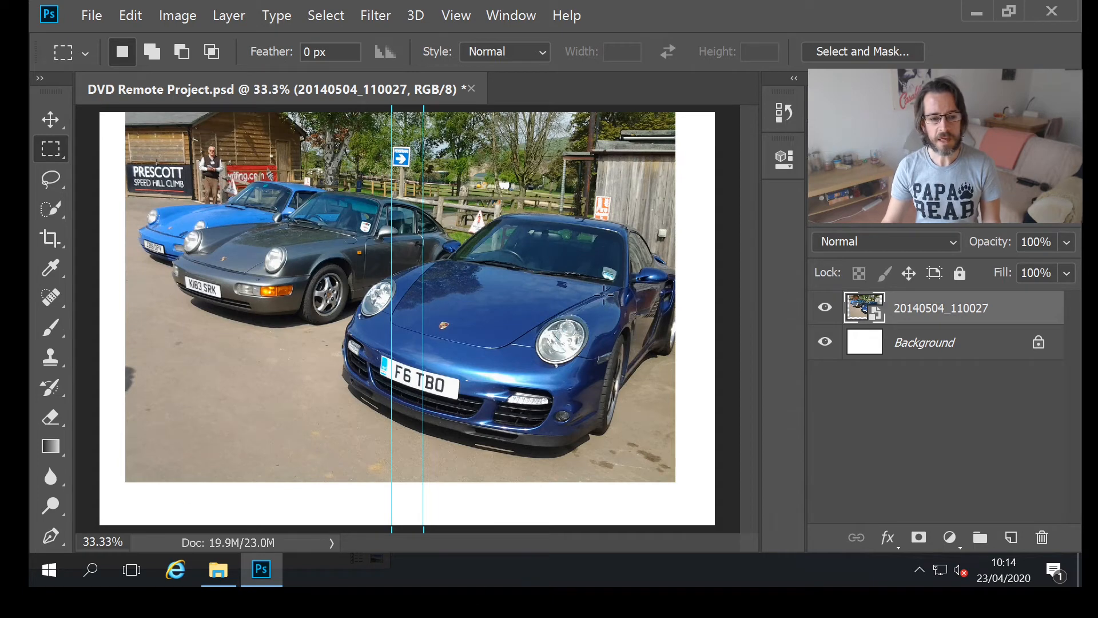
left_click(824, 344)
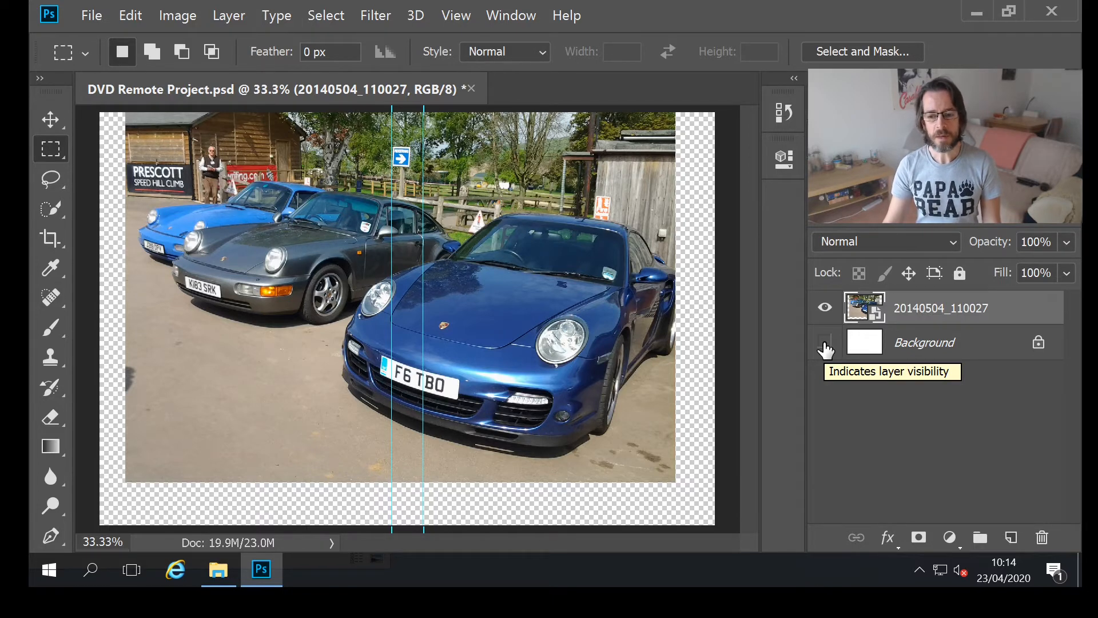
left_click(825, 343)
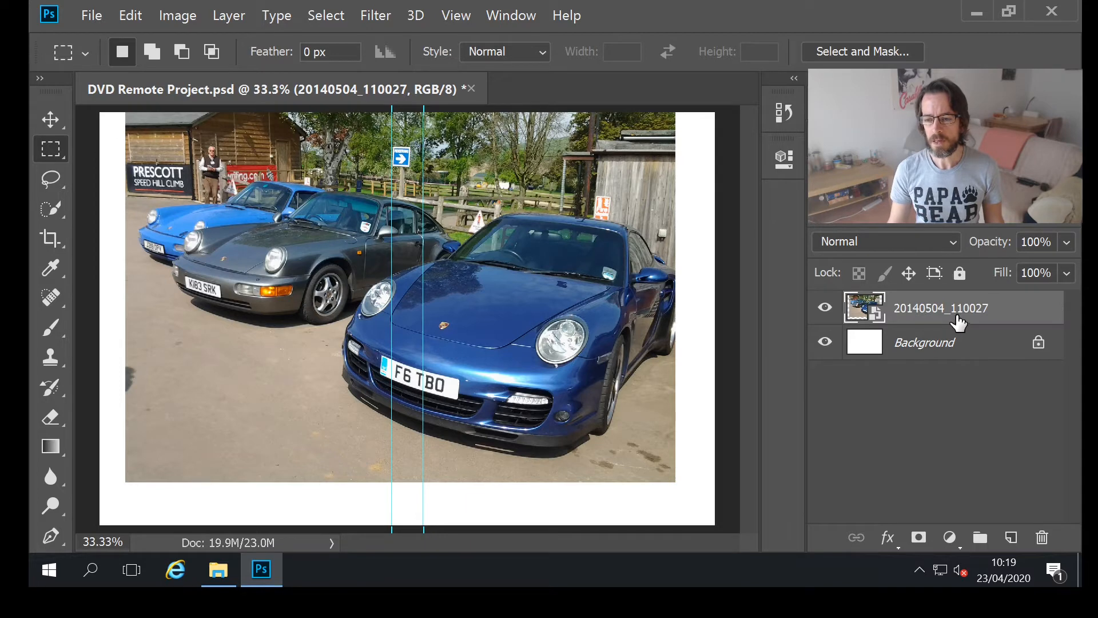
left_click(952, 349)
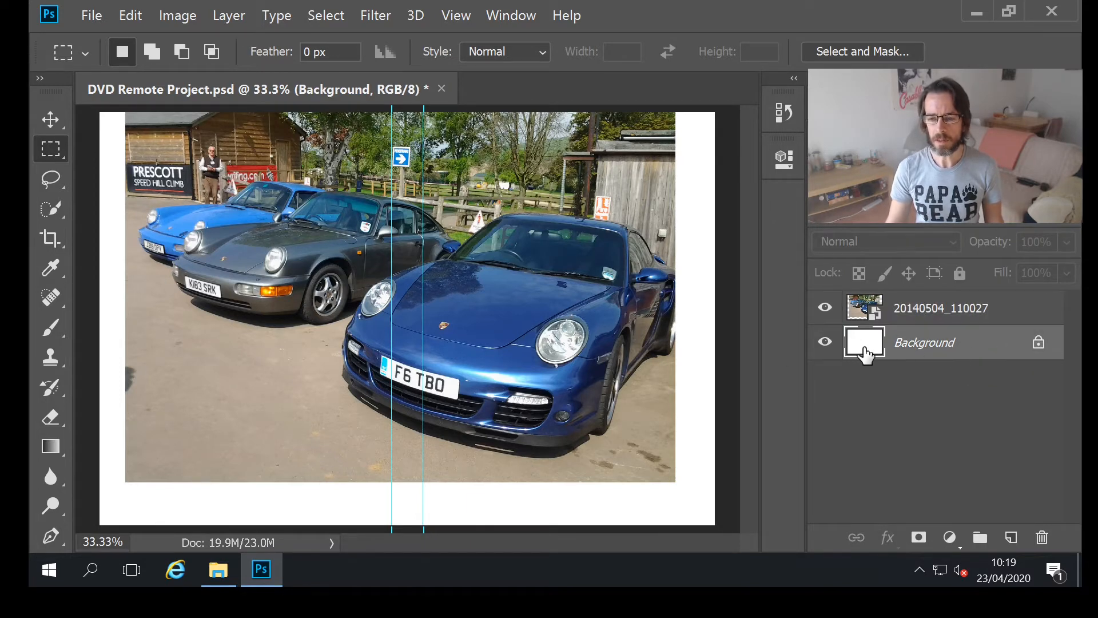
left_click(826, 309)
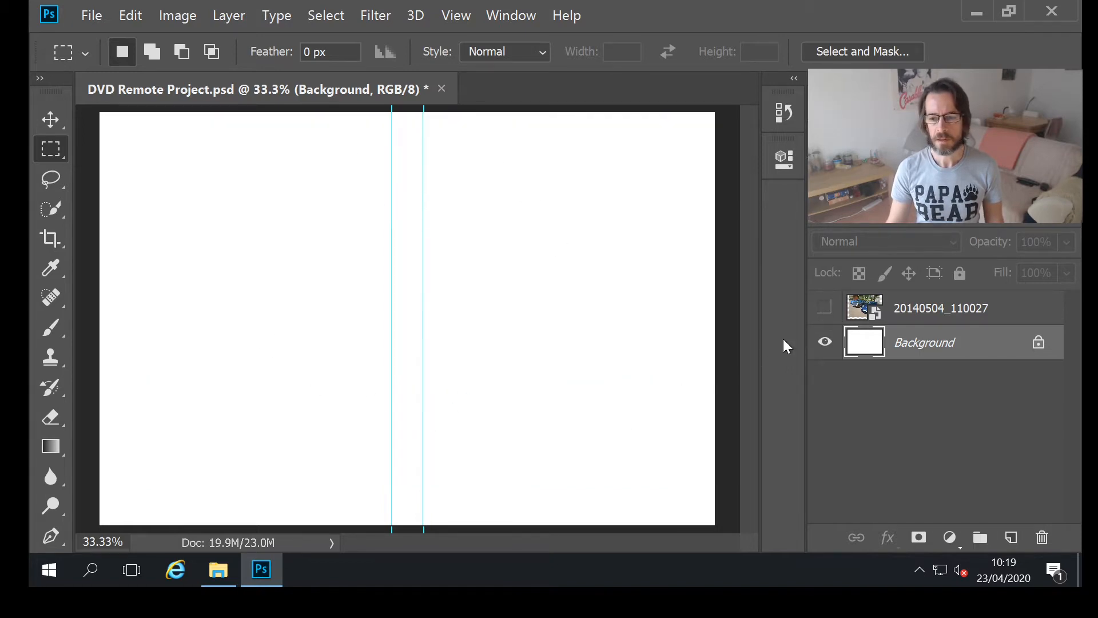
left_click(826, 309)
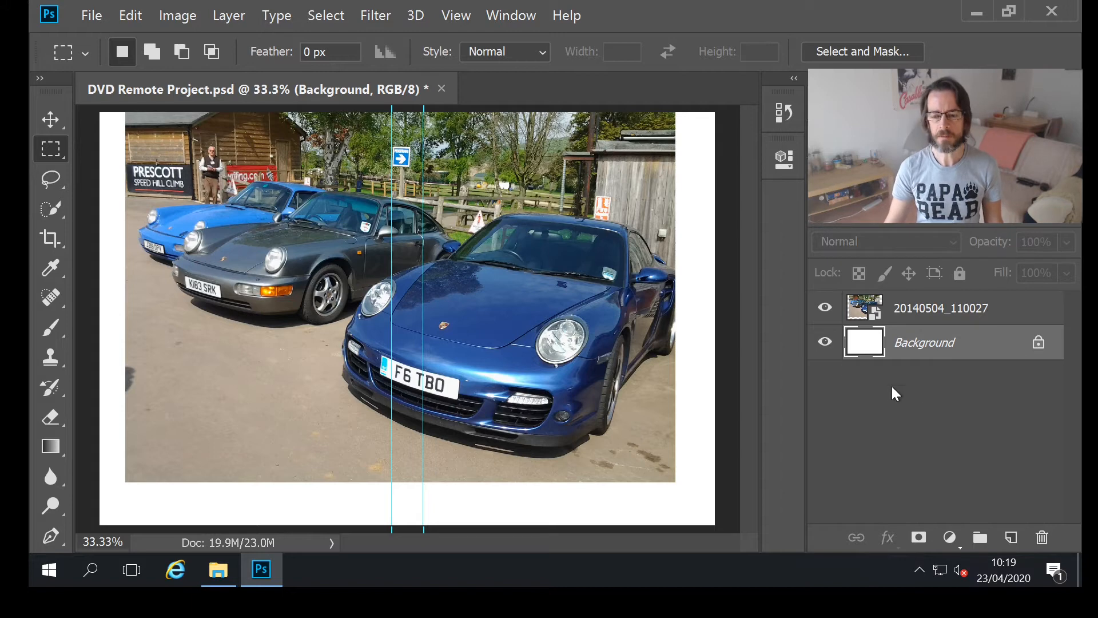
- Alternate the active layer between 20140504_110027 and Background to examine how layer selection works
left_click(1017, 309)
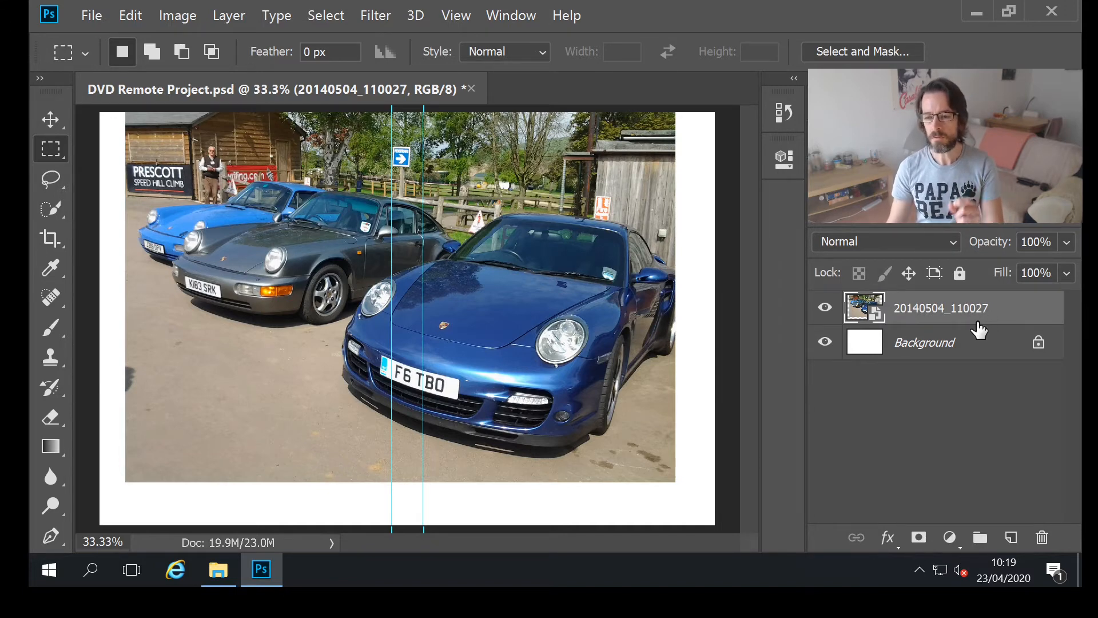
left_click(971, 346)
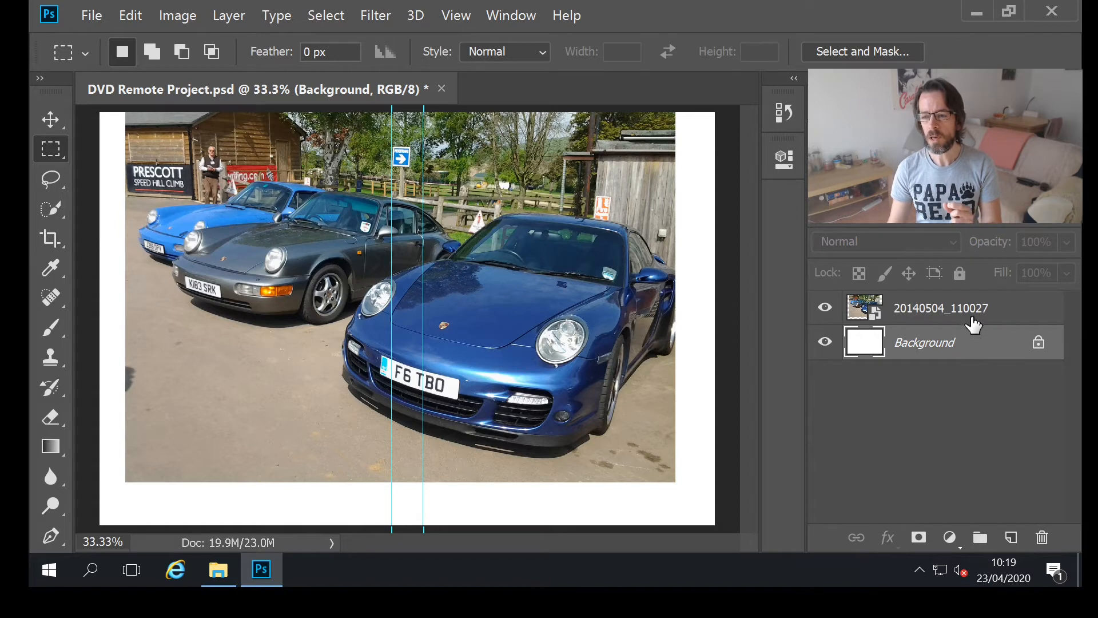
left_click(974, 315)
left_click(968, 349)
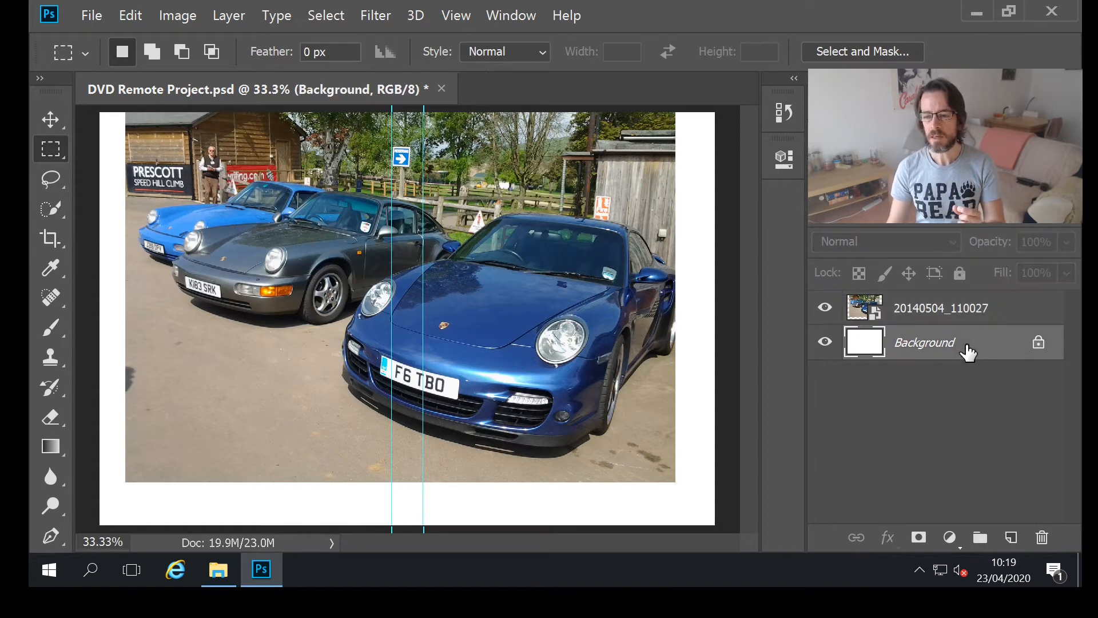
- Move the 20140504_110027 photo layer straight down until its lower edge meets the bottom of the canvas
left_click(955, 314)
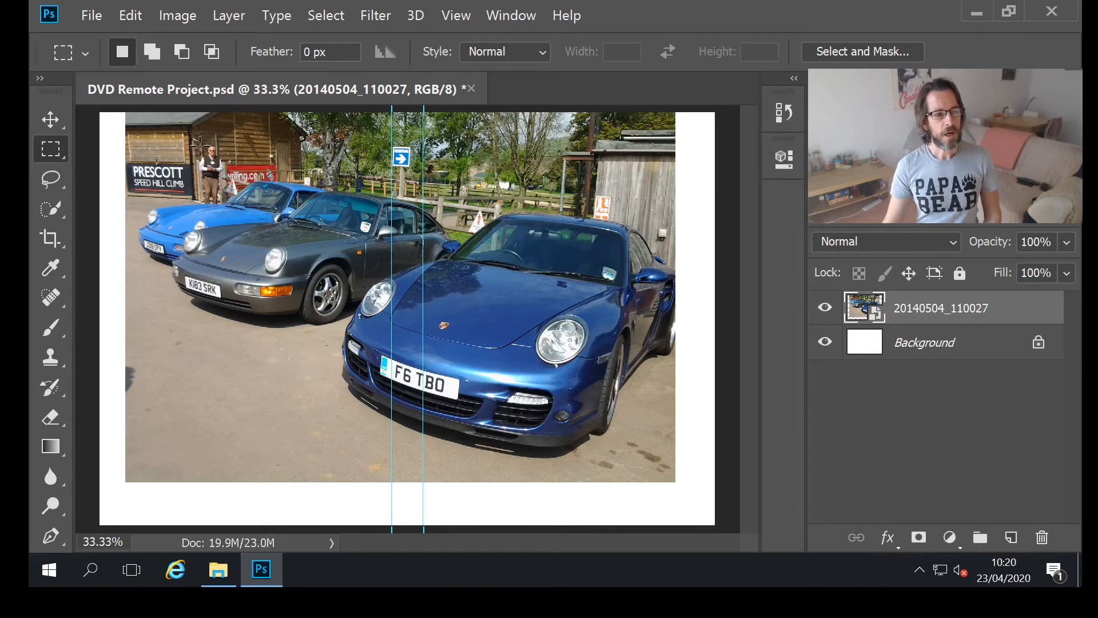
left_click(51, 121)
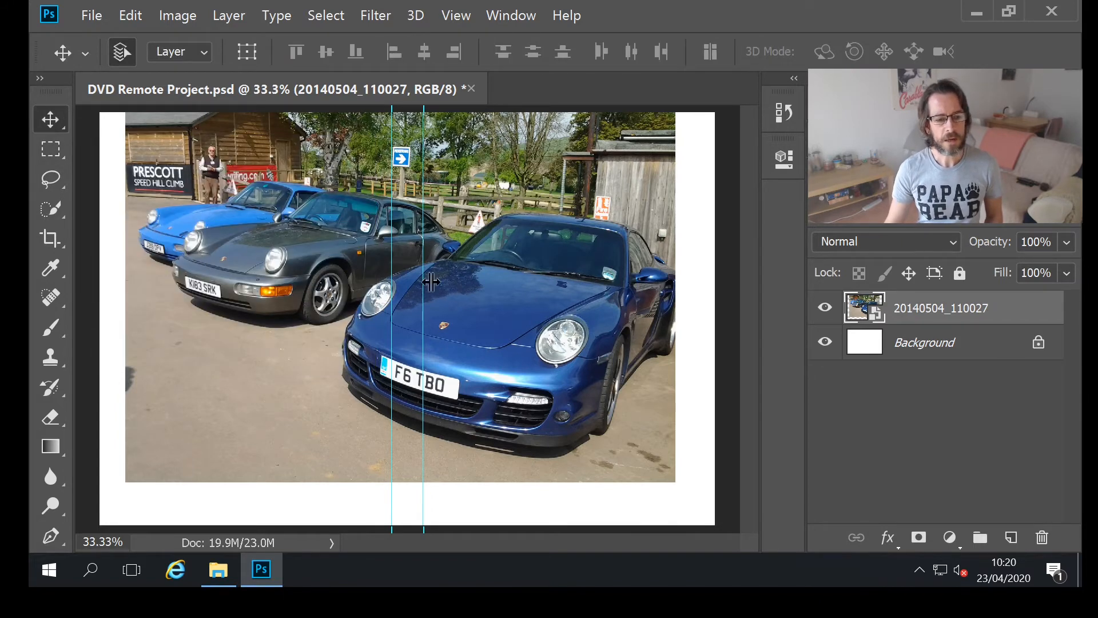
left_click_drag(449, 255, 450, 302)
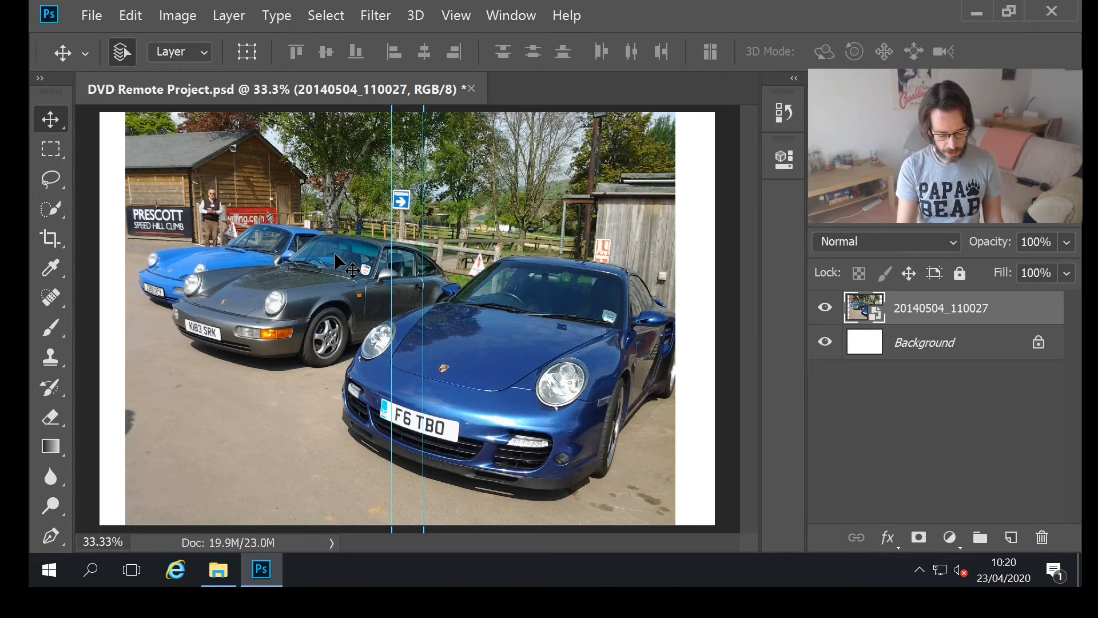
- Scale the car photo layer proportionally to 37.94% with Free Transform so it covers the whole canvas
key("ctrl")
key("ctrl+minus")
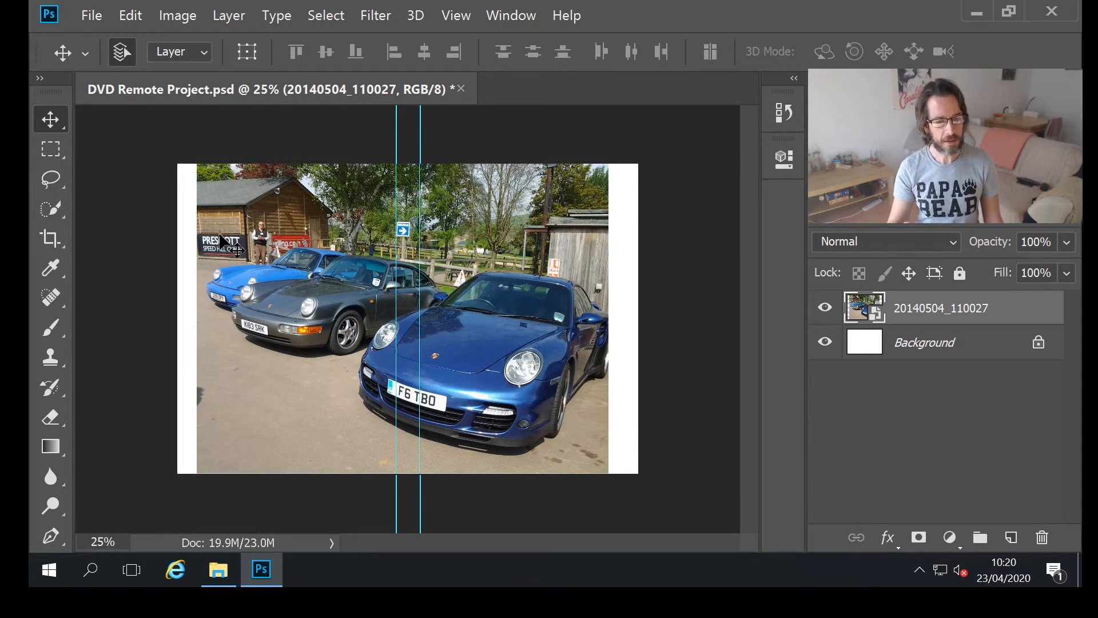
key("ctrl")
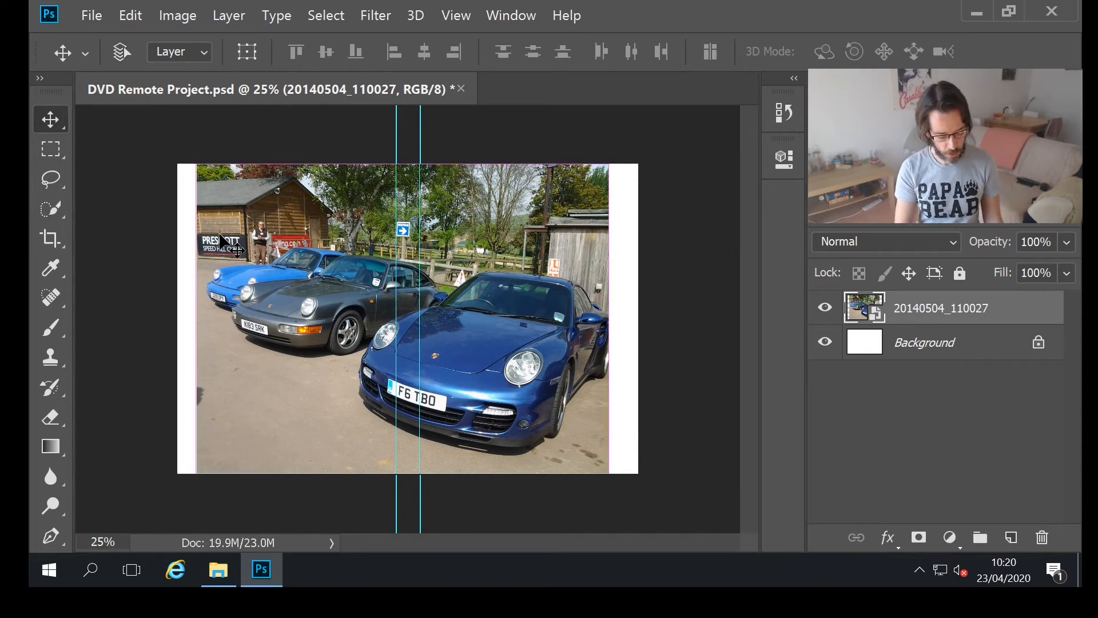
key("ctrl+t")
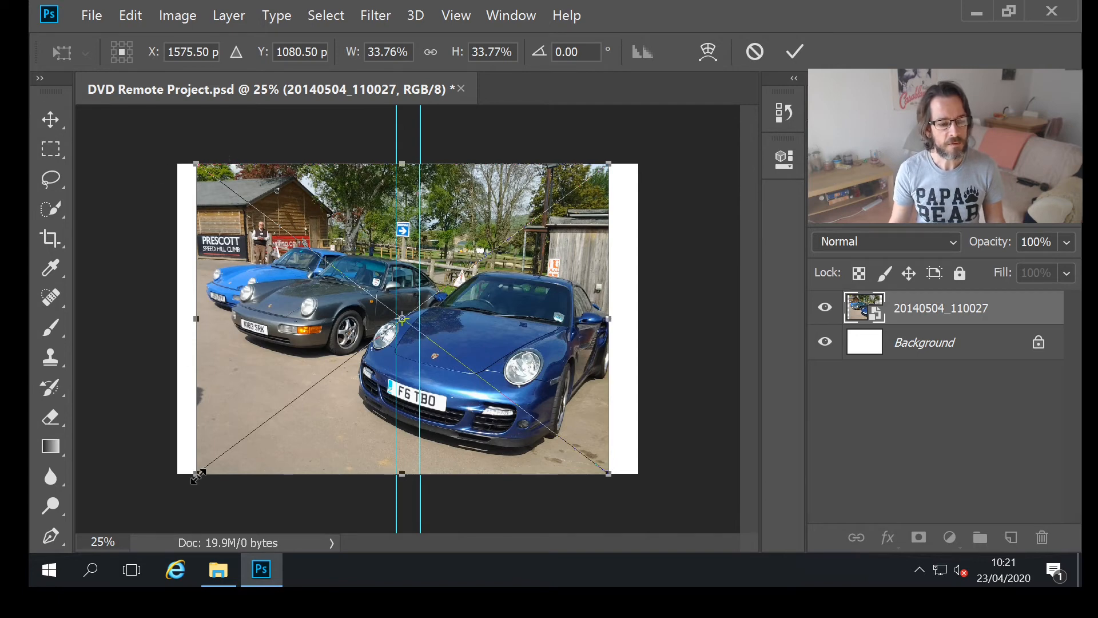
left_click_drag(194, 476, 171, 485)
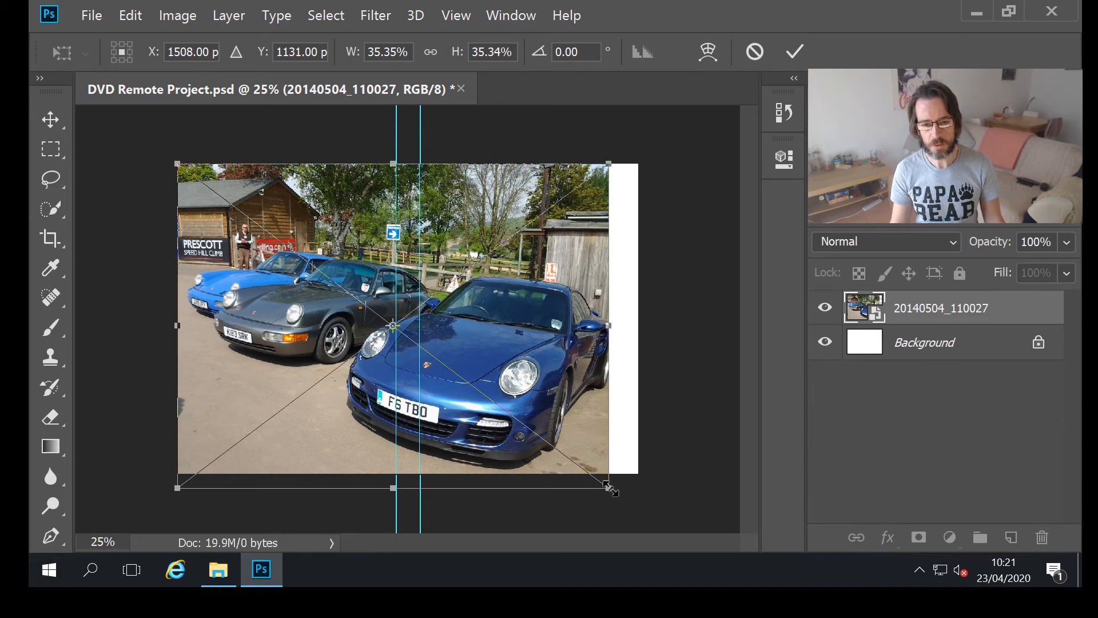
left_click_drag(611, 487, 651, 498)
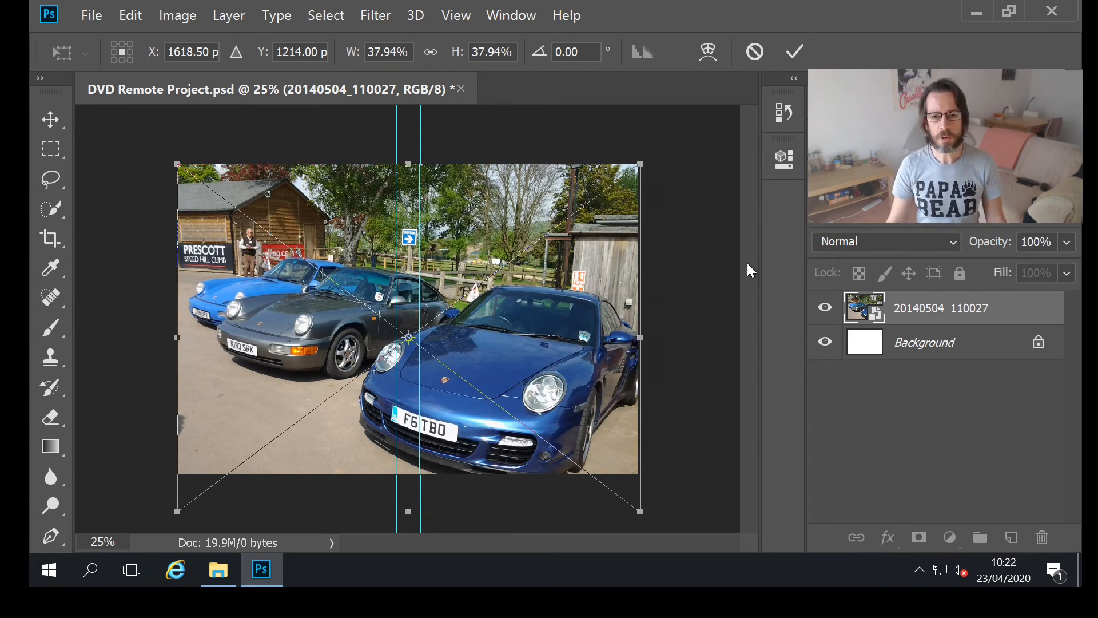
left_click(796, 51)
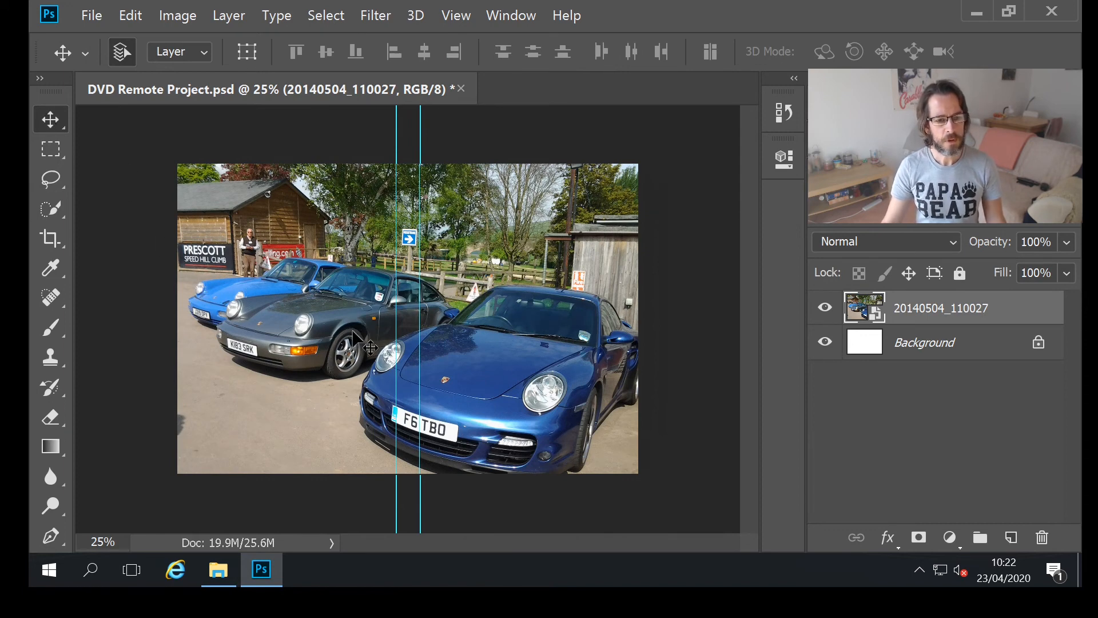
left_click_drag(353, 340, 354, 307)
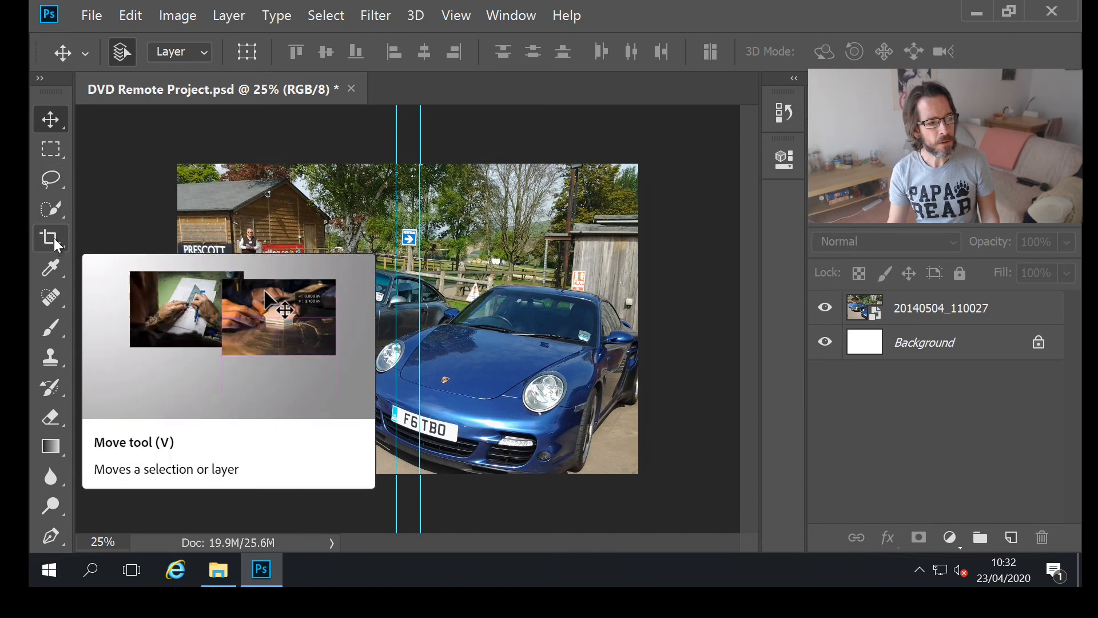
- Crop the image to the full canvas boundary using the Crop tool's default frame
left_click(53, 238)
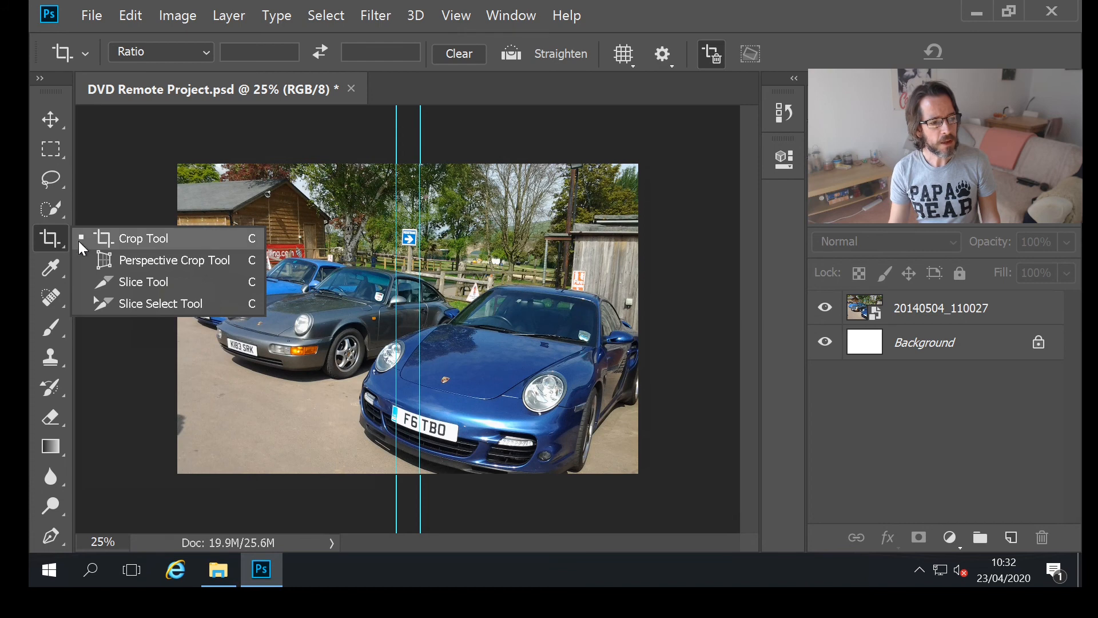
left_click(153, 246)
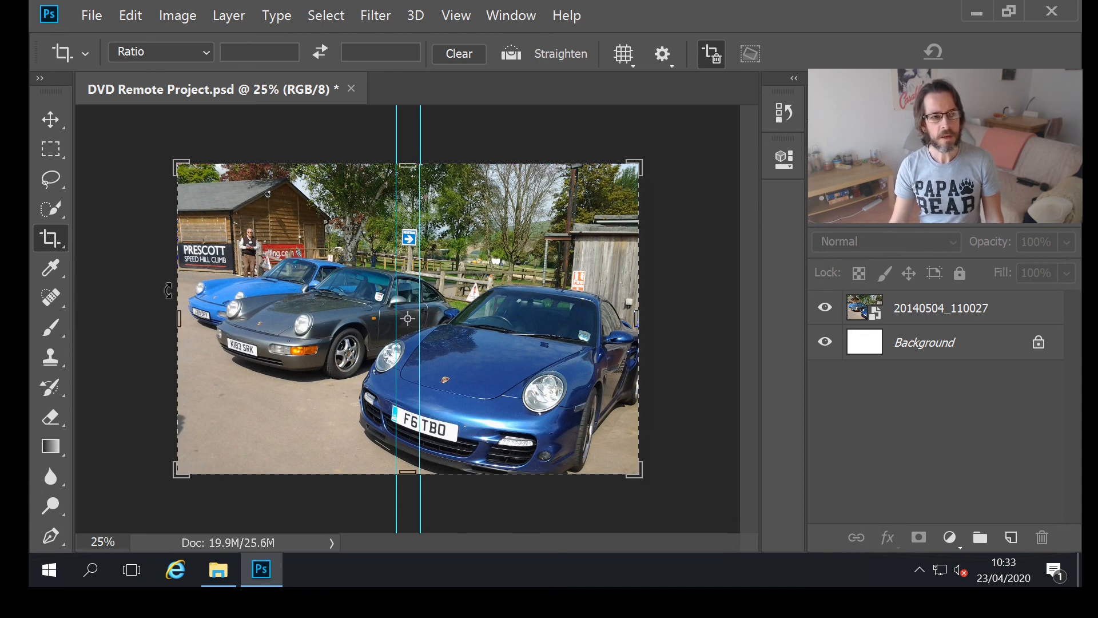
left_click(183, 19)
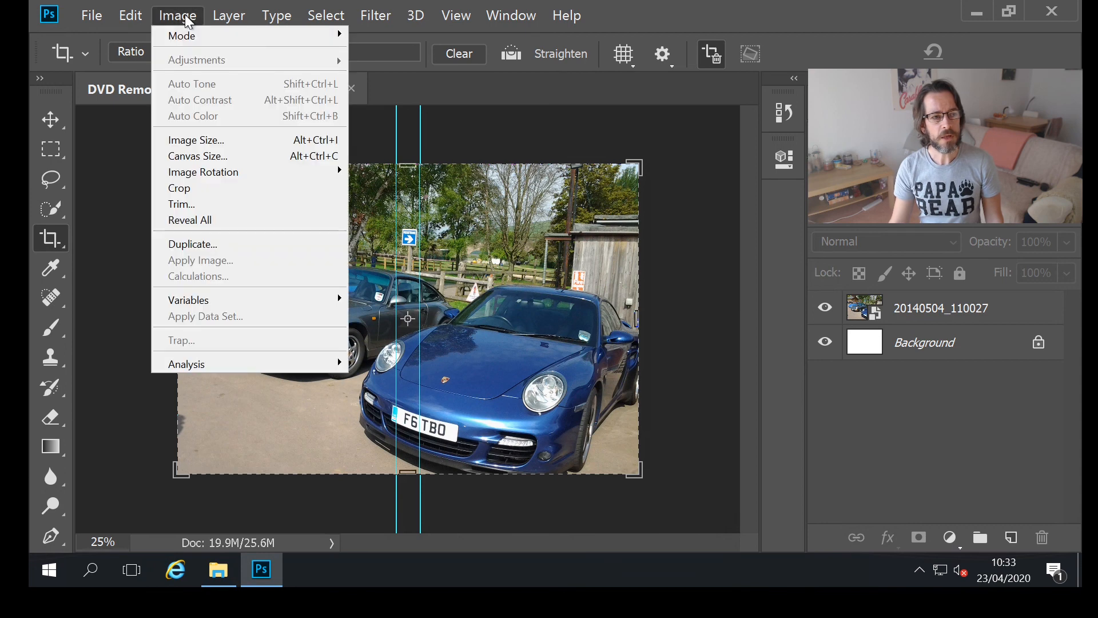
left_click(192, 187)
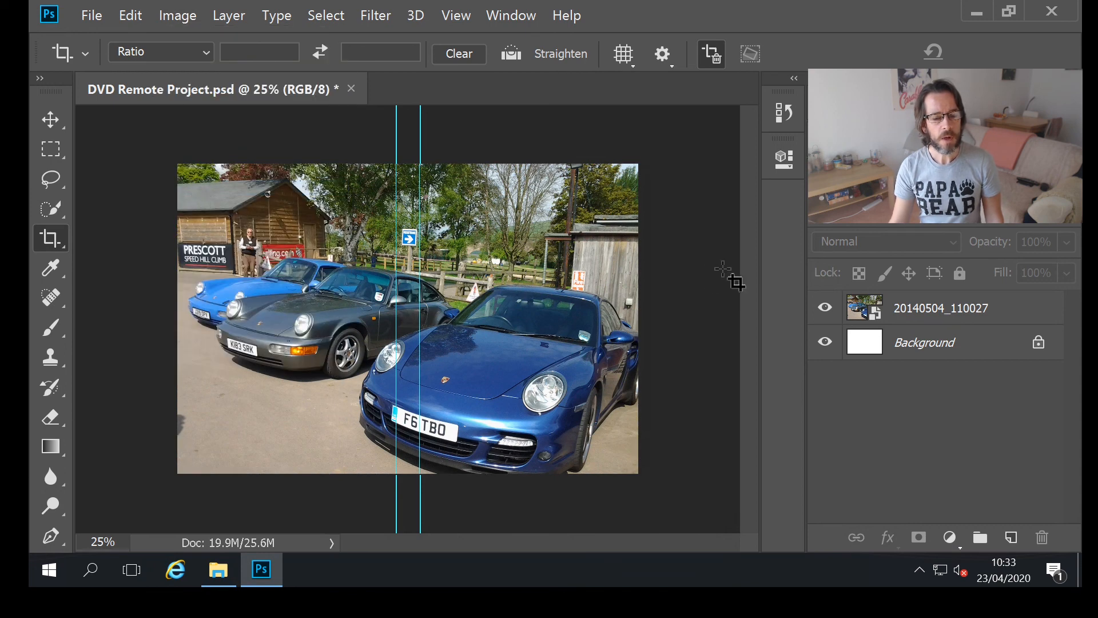